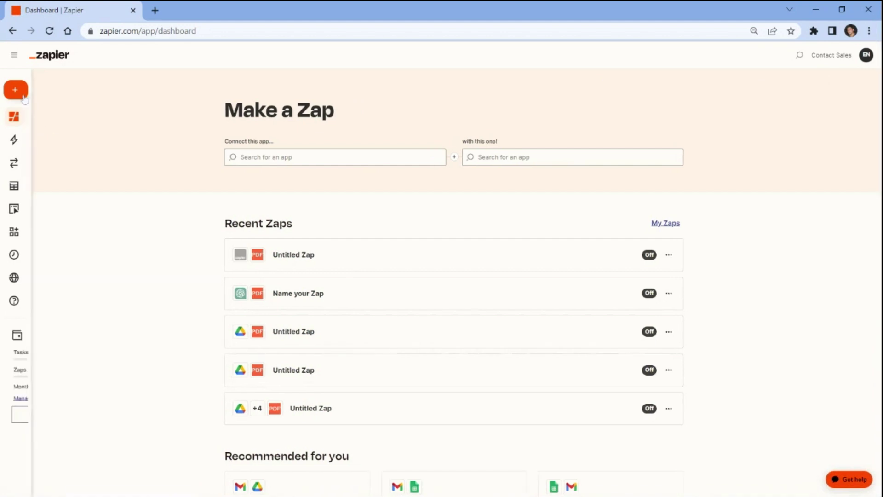
Create a new Zap and choose PDF.co as the app for its action step.
{"action": "left_click", "coordinate": [19, 95]}
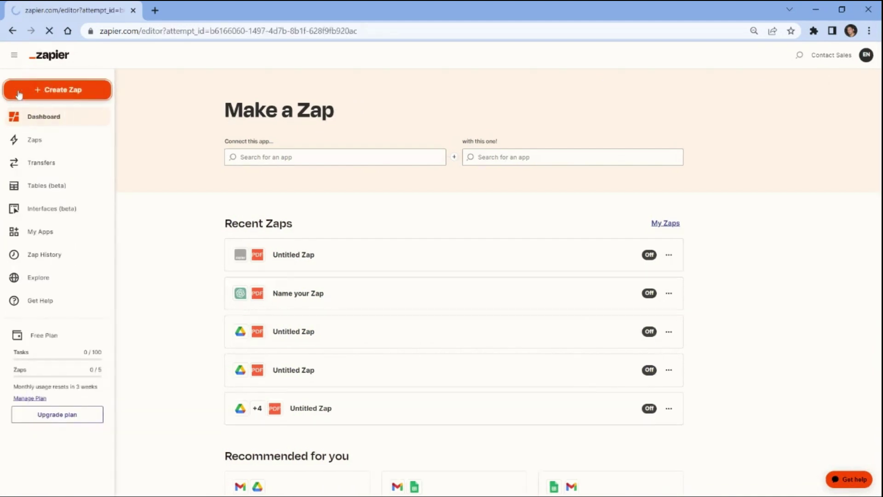
{"action": "left_click", "coordinate": [311, 346]}
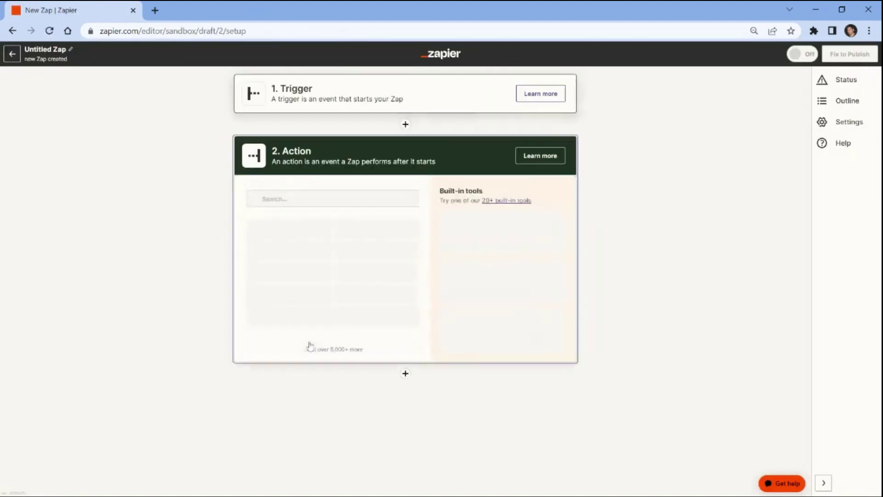
{"action": "type", "text": "pdfco"}
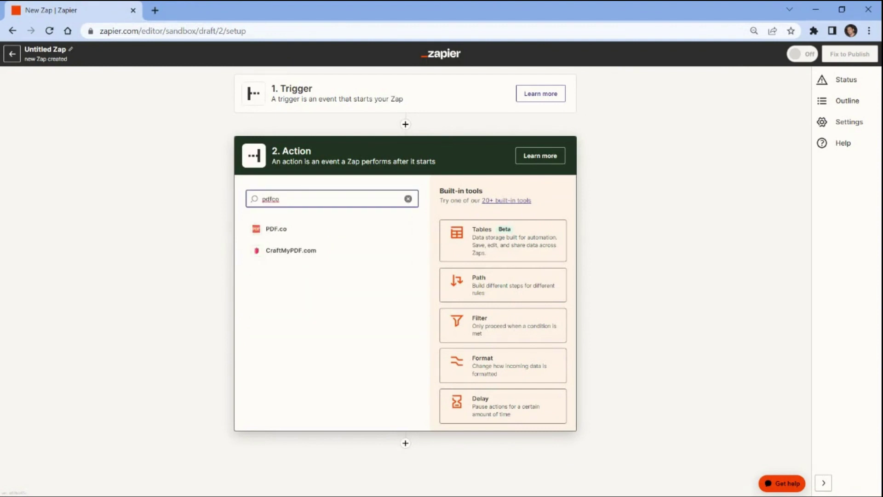
{"action": "left_click", "coordinate": [272, 229]}
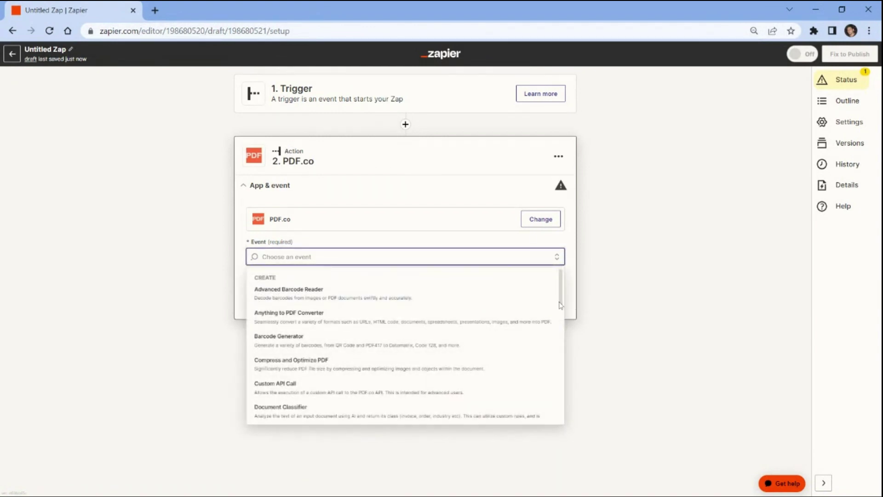
Set the PDF.co action's event to HTML to PDF Converter and continue to the account setup.
{"action": "scroll", "coordinate": [562, 306], "scroll_direction": "down", "scroll_amount": 5}
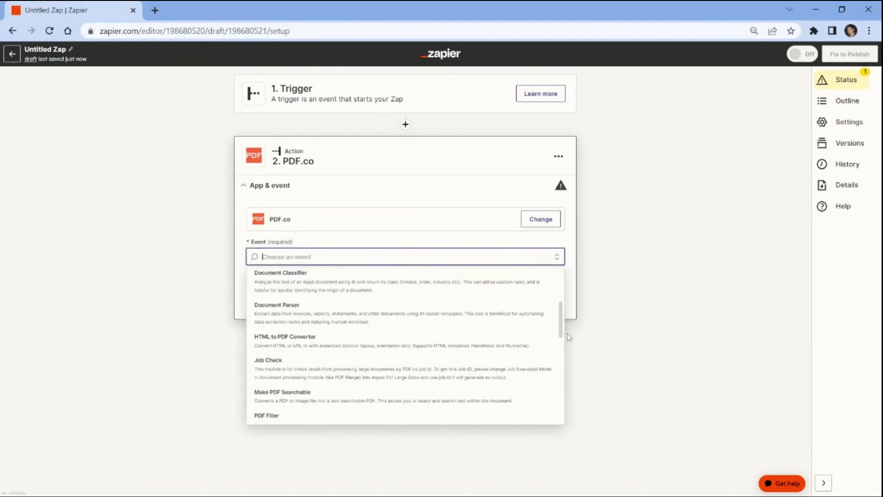
{"action": "left_click", "coordinate": [292, 348]}
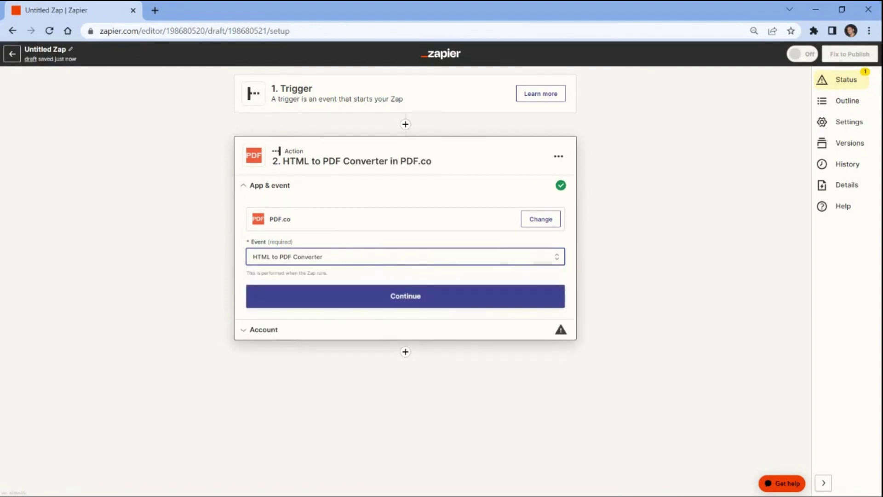
{"action": "left_click", "coordinate": [257, 302]}
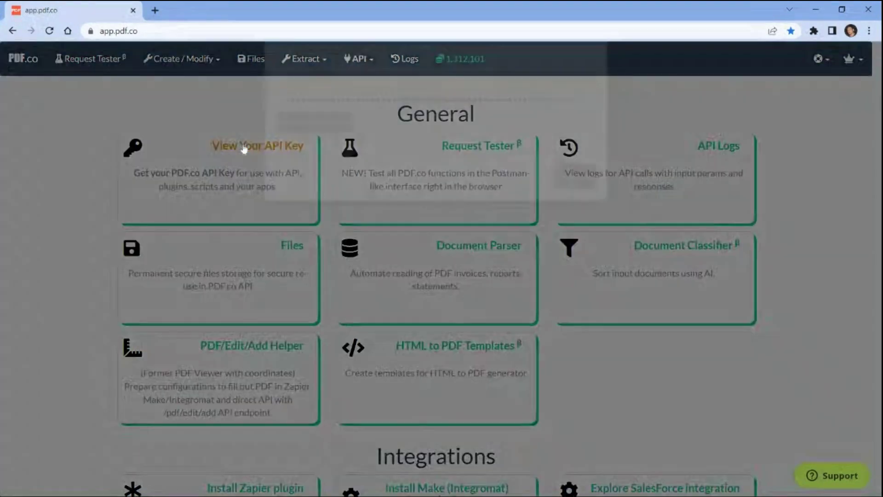
In the PDF.co dashboard, open the account's API key and copy it to the clipboard.
{"action": "left_click", "coordinate": [241, 146]}
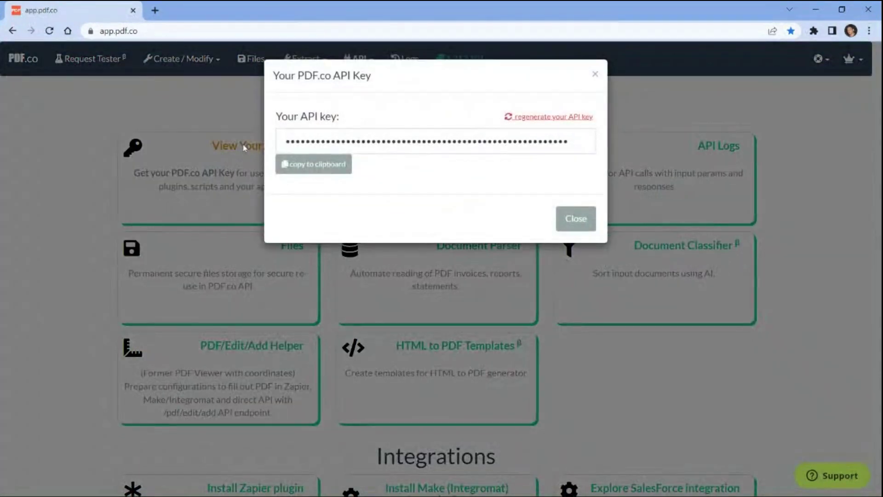
{"action": "left_click", "coordinate": [315, 170]}
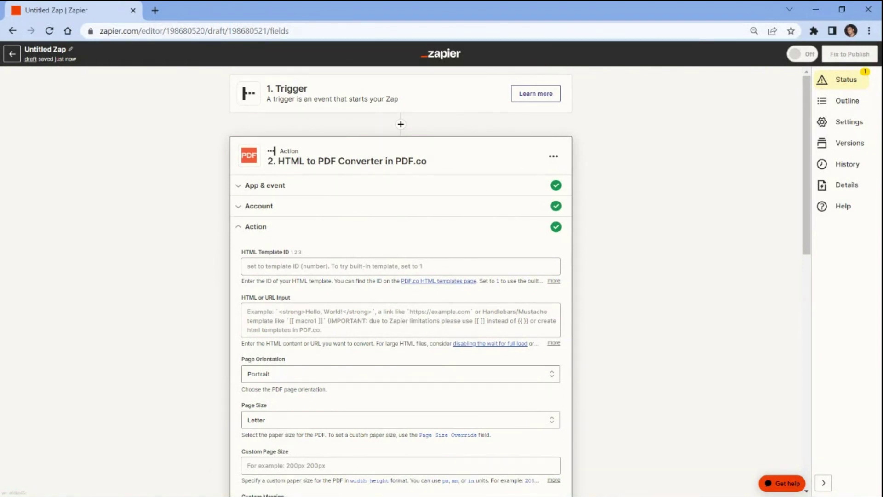
Paste the application form's HTML source code into the converter action's HTML or URL Input.
{"action": "left_click", "coordinate": [547, 326]}
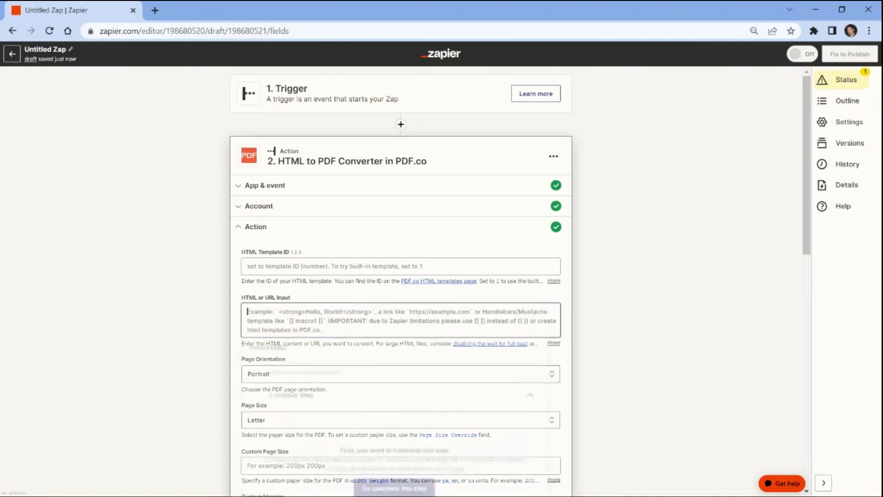
{"action": "key", "text": "ctrl+v"}
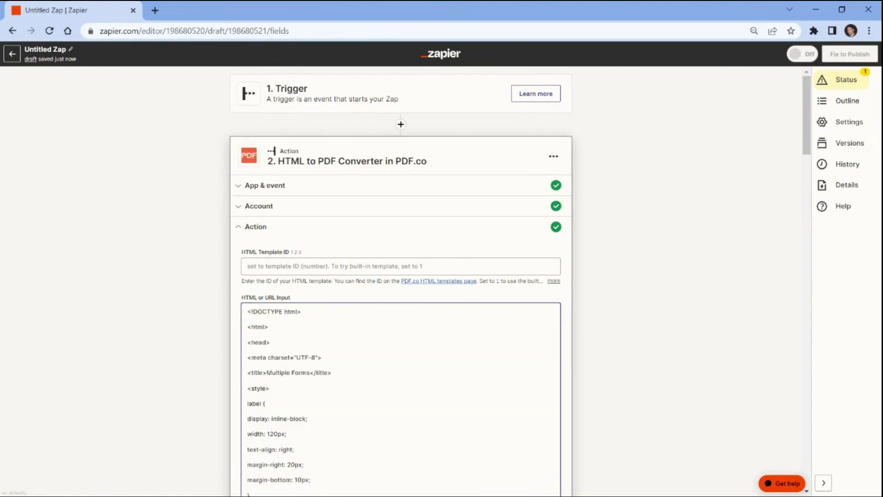
{"action": "scroll", "coordinate": [401, 281], "scroll_direction": "down", "scroll_amount": 17}
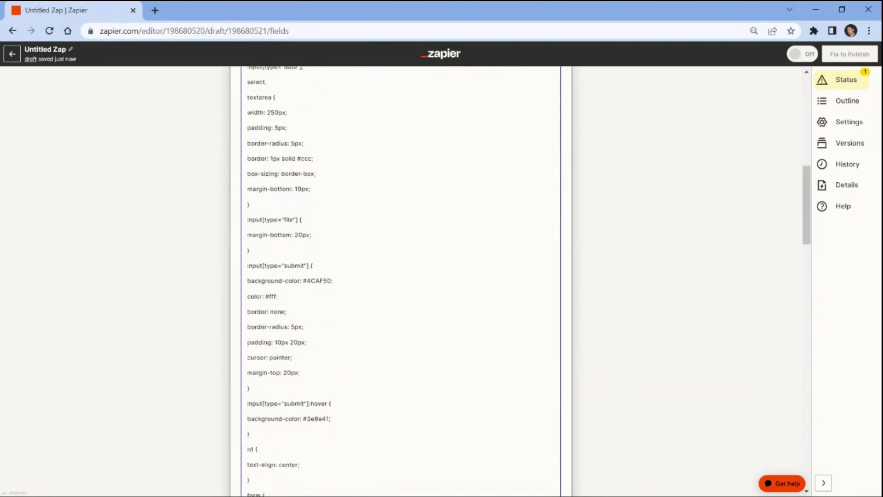
{"action": "scroll", "coordinate": [400, 281], "scroll_direction": "down", "scroll_amount": 15}
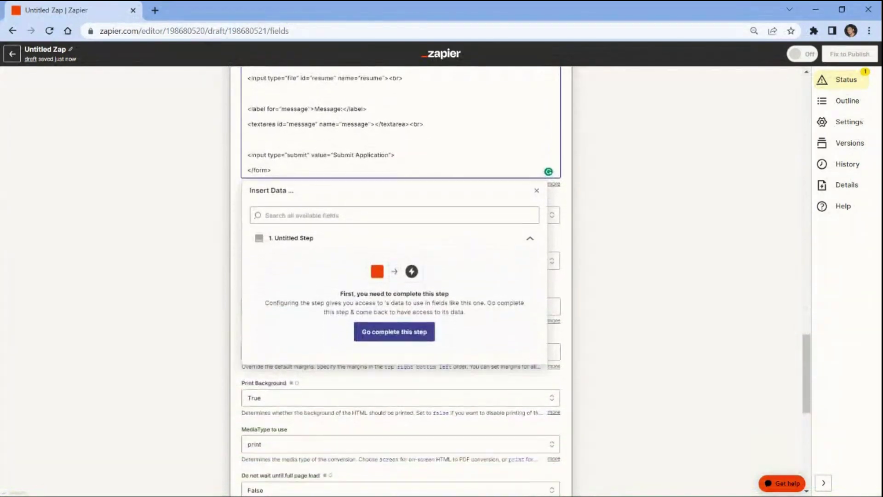
{"action": "left_click", "coordinate": [208, 307]}
Set the base filename of the converted PDF to Generated_PDF.
{"action": "scroll", "coordinate": [210, 308], "scroll_direction": "down", "scroll_amount": 8}
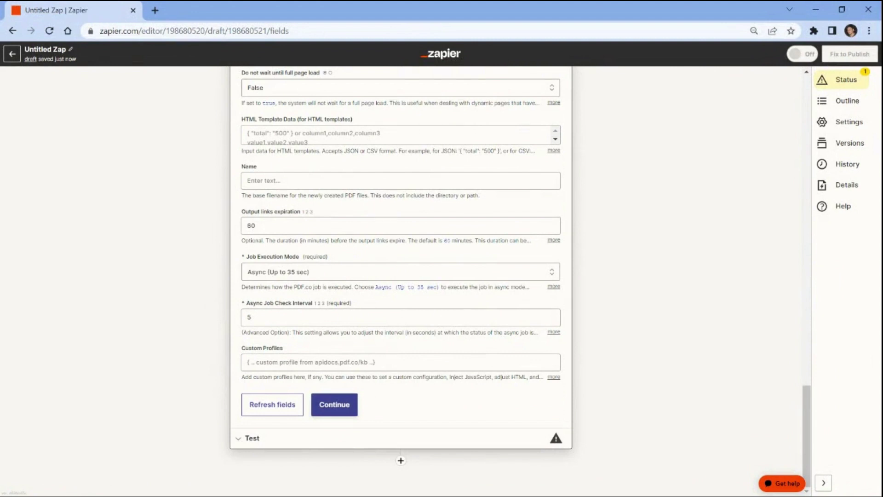
{"action": "left_click", "coordinate": [276, 180]}
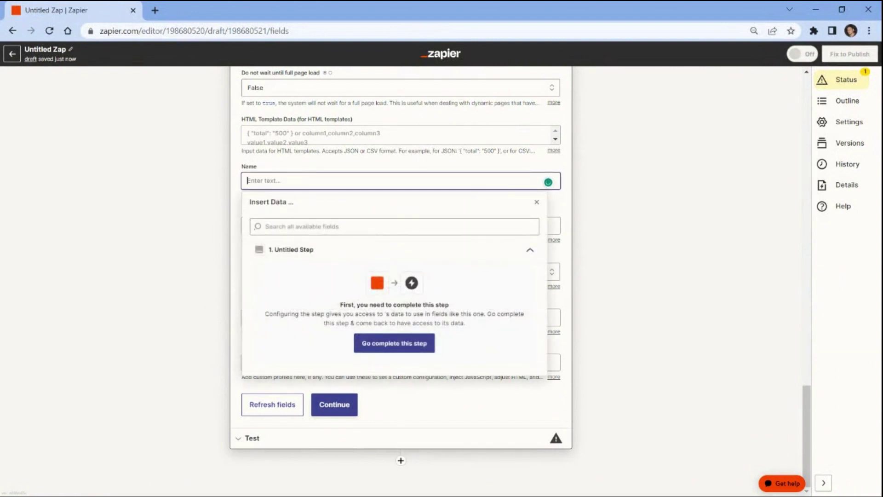
{"action": "type", "text": "Generated_PDF"}
{"action": "left_click", "coordinate": [225, 184]}
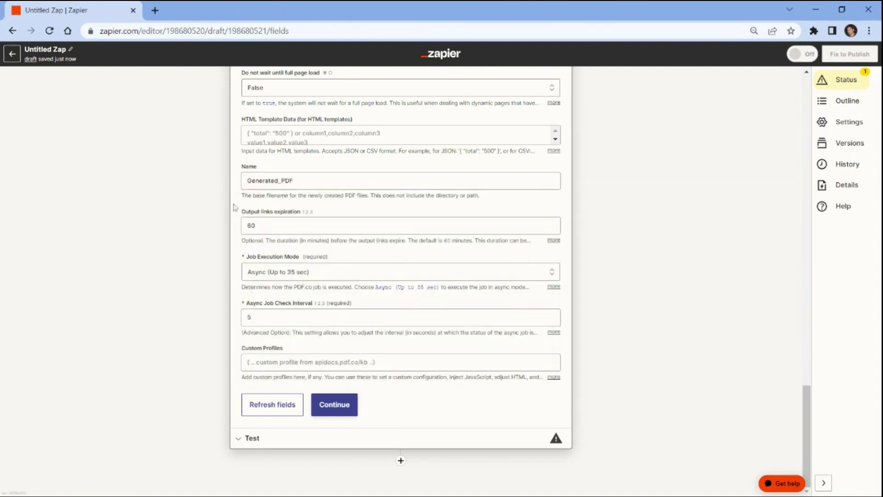
Continue to the converter action's test and send the HTML to PDF.co.
{"action": "left_click", "coordinate": [333, 404]}
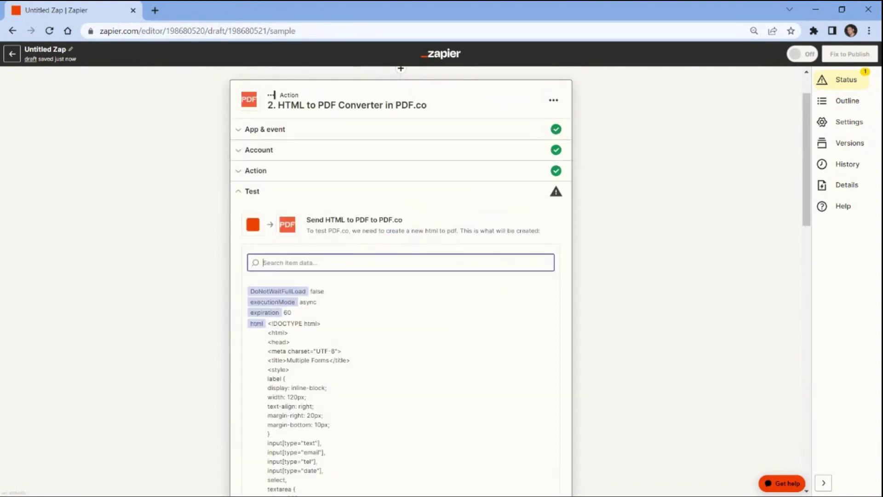
{"action": "scroll", "coordinate": [390, 400], "scroll_direction": "down", "scroll_amount": 15}
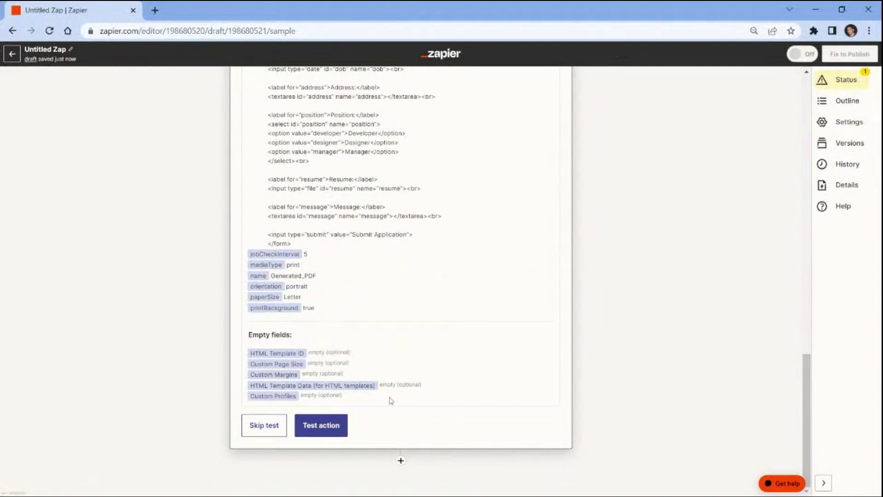
{"action": "left_click", "coordinate": [325, 425]}
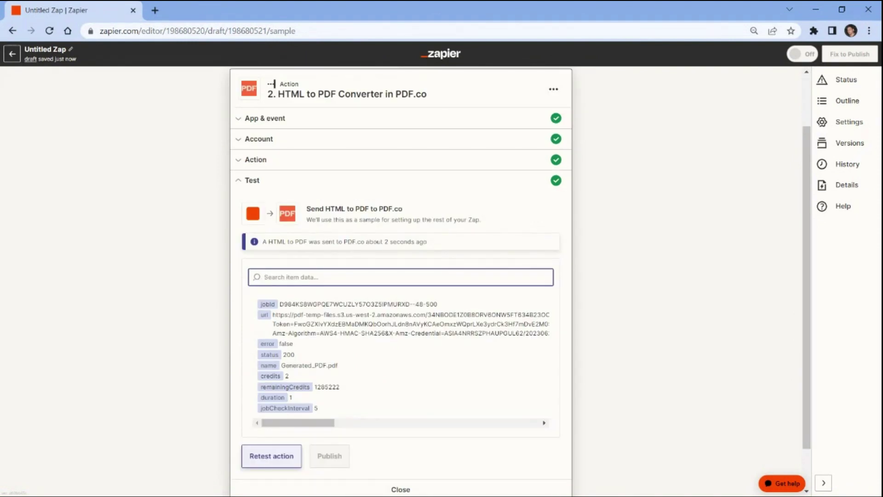
Open the output PDF URL from the test result in a new browser tab to view the form.
{"action": "triple_click", "coordinate": [359, 323]}
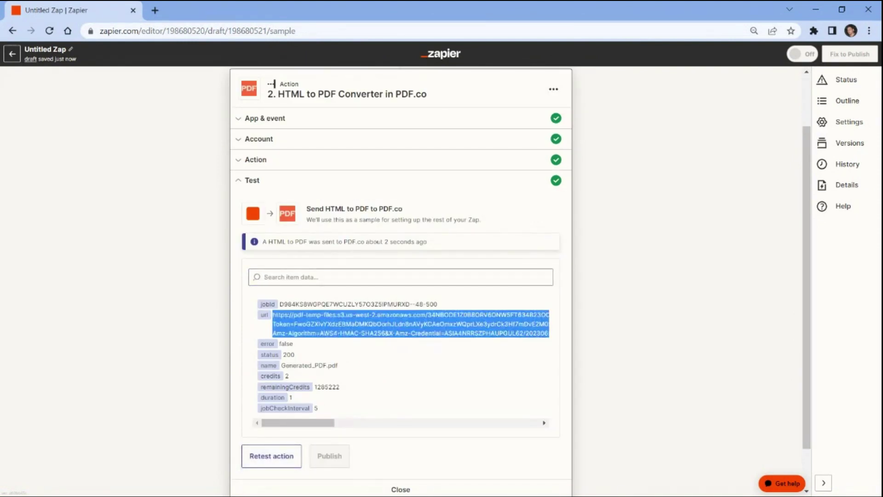
{"action": "left_click", "coordinate": [155, 10]}
{"action": "key", "text": "ctrl+v"}
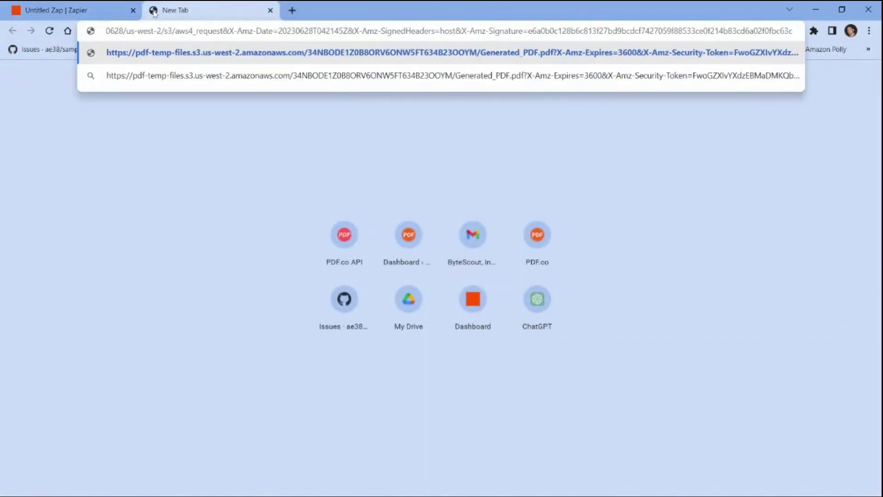
{"action": "key", "text": "Return"}
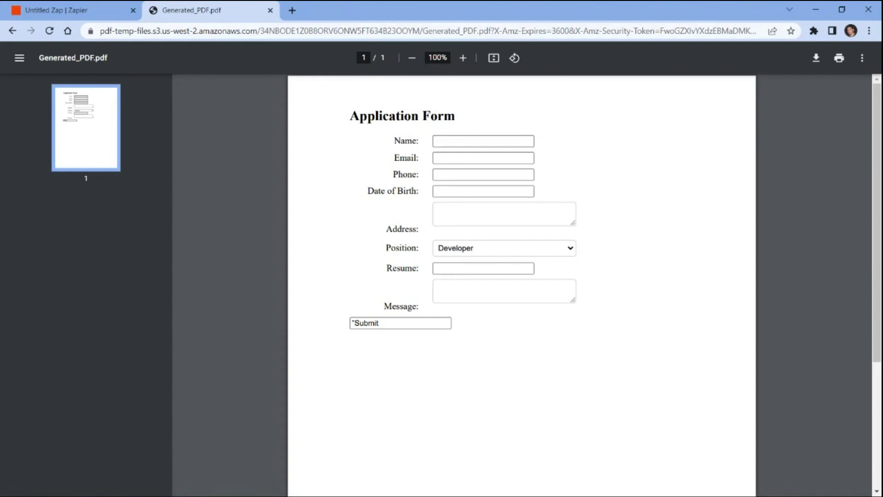
Return to the Zap and set its third step to Airtable with the Create Record event, continuing to the action setup.
{"action": "key", "text": "ctrl+1"}
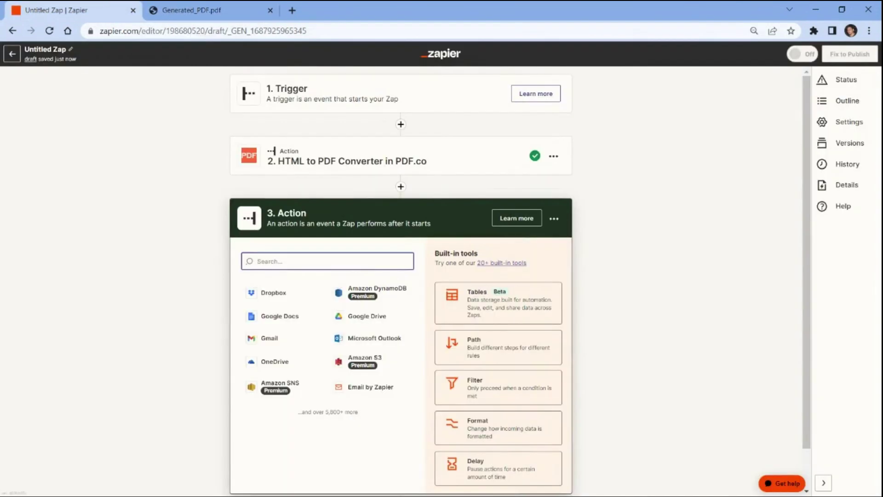
{"action": "type", "text": "air"}
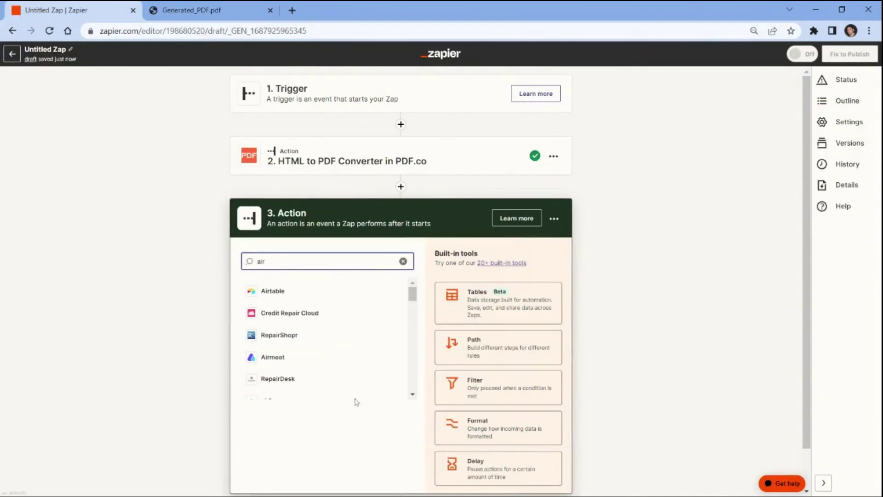
{"action": "left_click", "coordinate": [273, 292]}
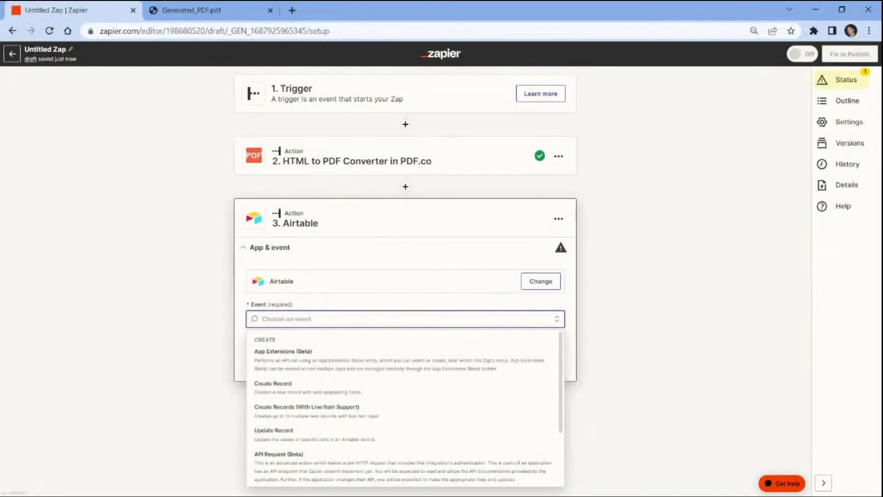
{"action": "left_click", "coordinate": [269, 387]}
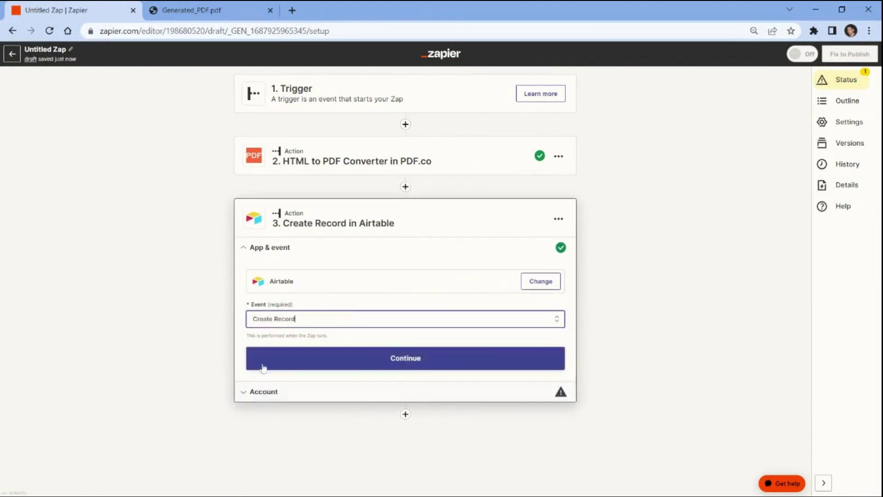
{"action": "left_click", "coordinate": [263, 367]}
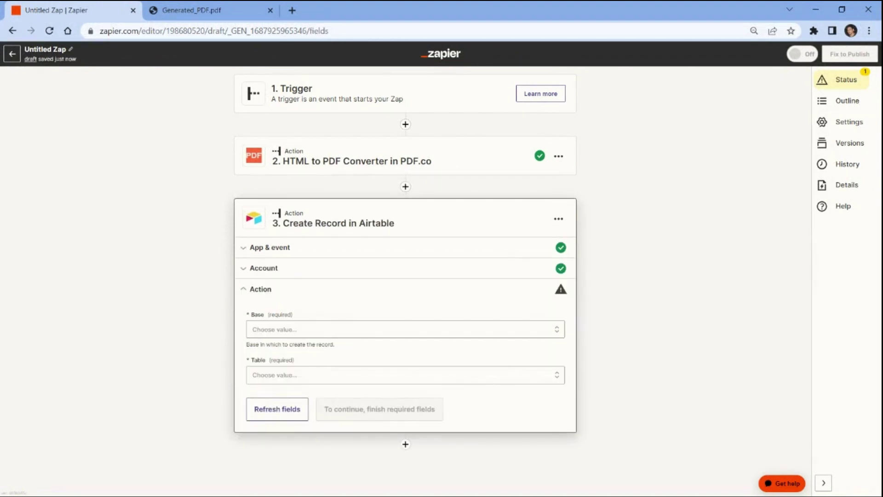
Select PDF Form as the Airtable base and Sample Form as the table for the record.
{"action": "left_click", "coordinate": [269, 329]}
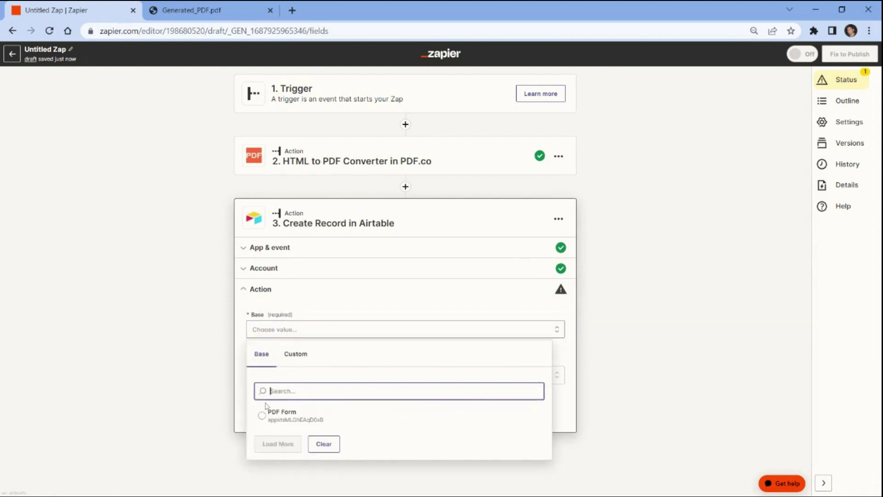
{"action": "left_click", "coordinate": [265, 416]}
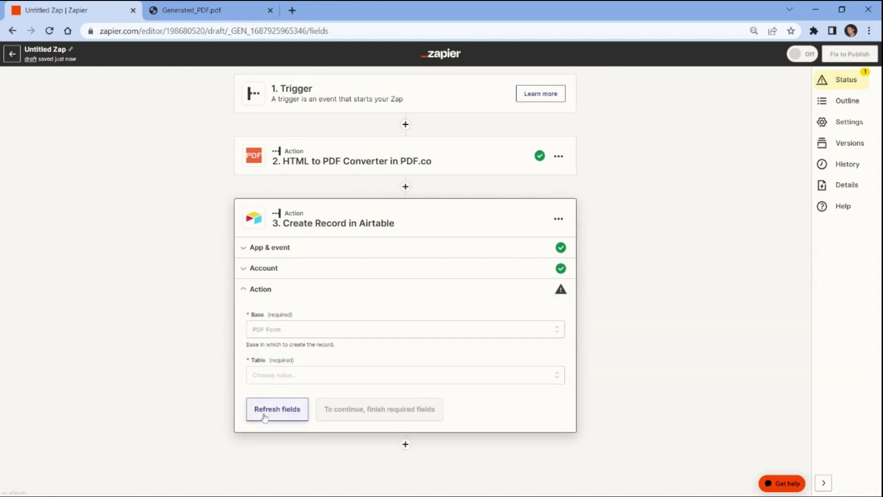
{"action": "left_click", "coordinate": [260, 381]}
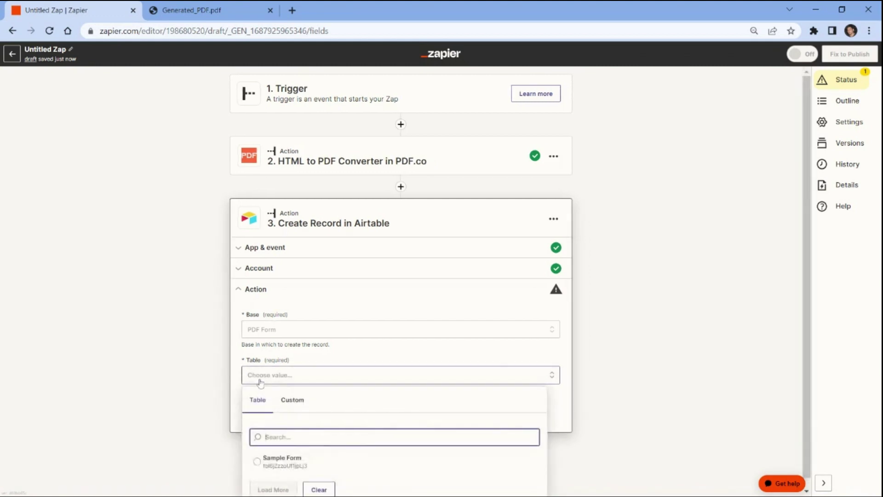
{"action": "left_click", "coordinate": [259, 465]}
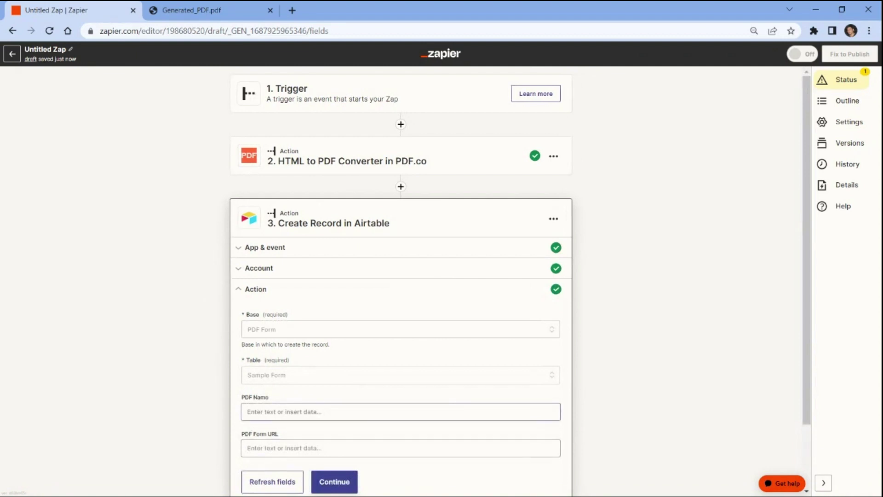
Set the Airtable record's PDF Name to ApplicationForm.
{"action": "left_click", "coordinate": [248, 411]}
{"action": "type", "text": "ApplicationFor"}
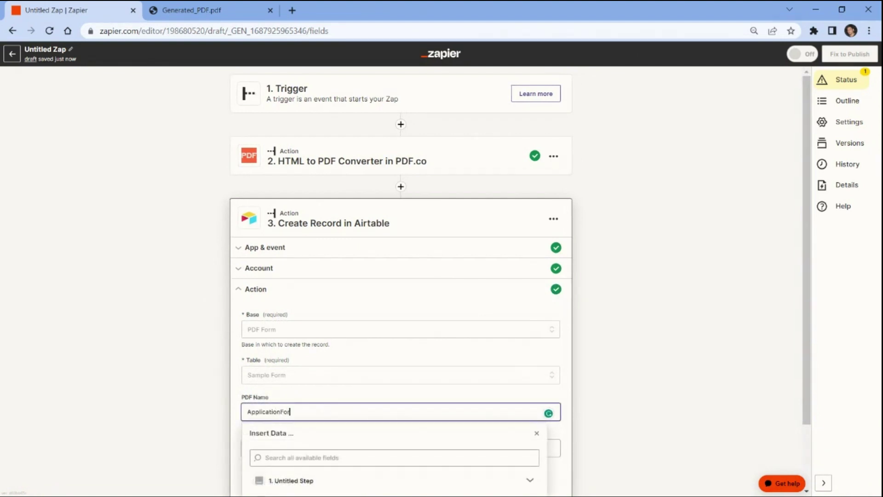
{"action": "type", "text": "m"}
{"action": "left_click", "coordinate": [229, 415]}
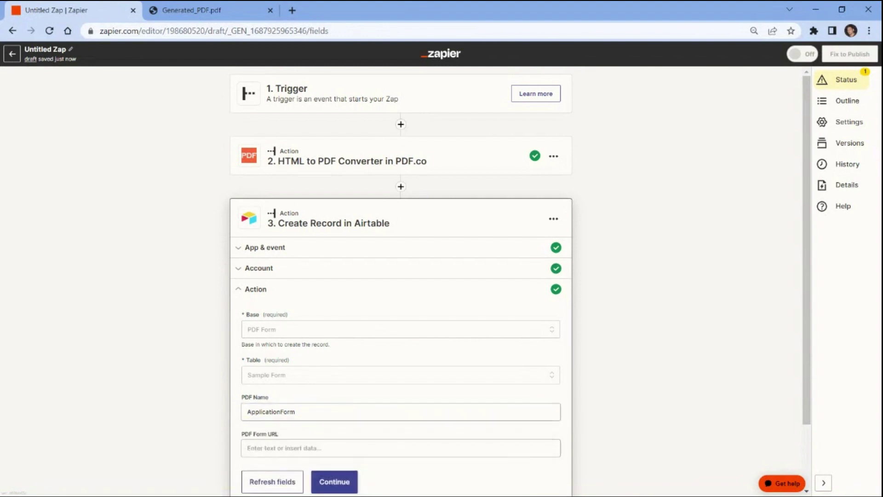
Map the record's PDF Form URL to the Url output of the HTML to PDF Converter step.
{"action": "left_click", "coordinate": [265, 449]}
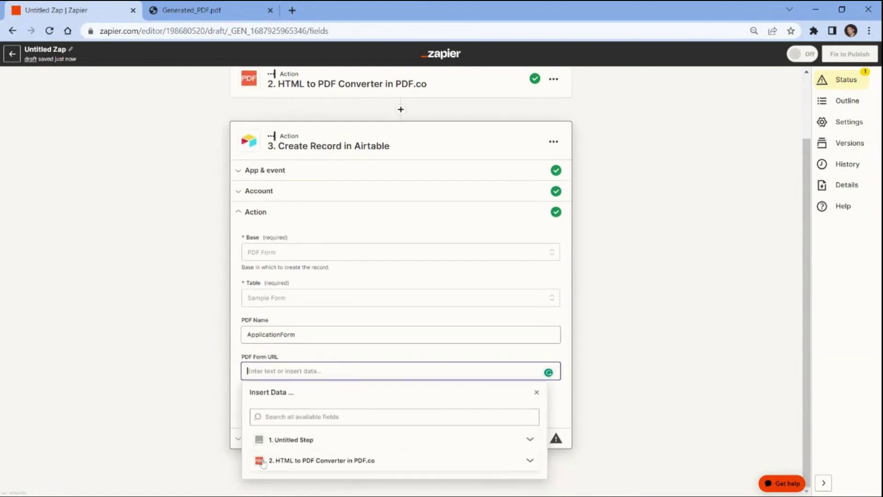
{"action": "left_click", "coordinate": [262, 461]}
{"action": "left_click", "coordinate": [263, 458]}
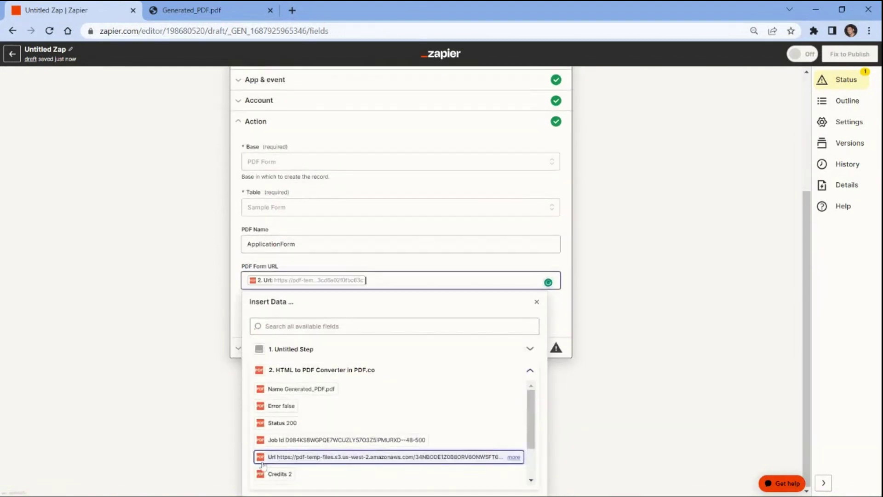
Finish the Airtable Create Record setup and test the action to send the record to Airtable.
{"action": "left_click", "coordinate": [231, 455]}
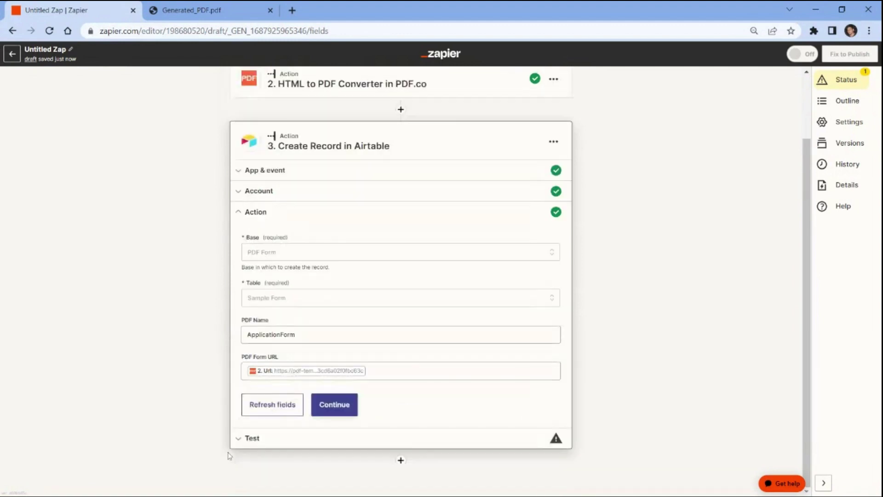
{"action": "left_click", "coordinate": [321, 414]}
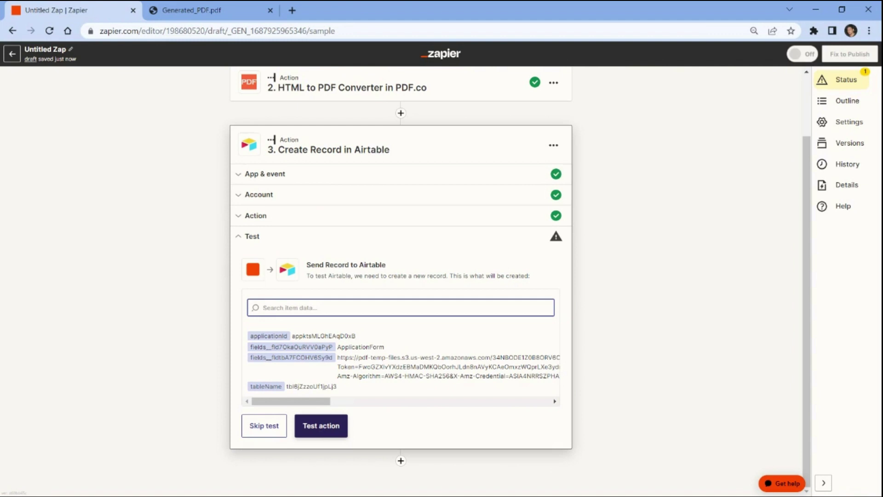
{"action": "left_click", "coordinate": [321, 425]}
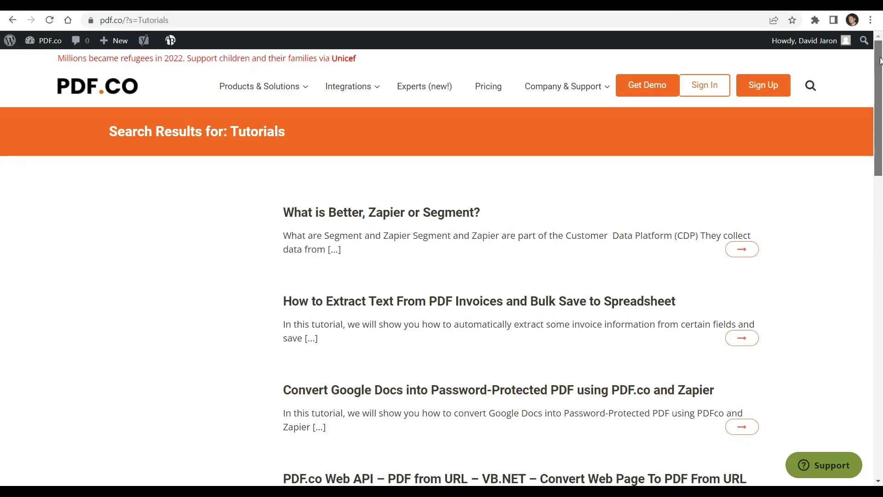
{"action": "left_click_drag", "start_coordinate": [880, 60], "coordinate": [881, 183]}
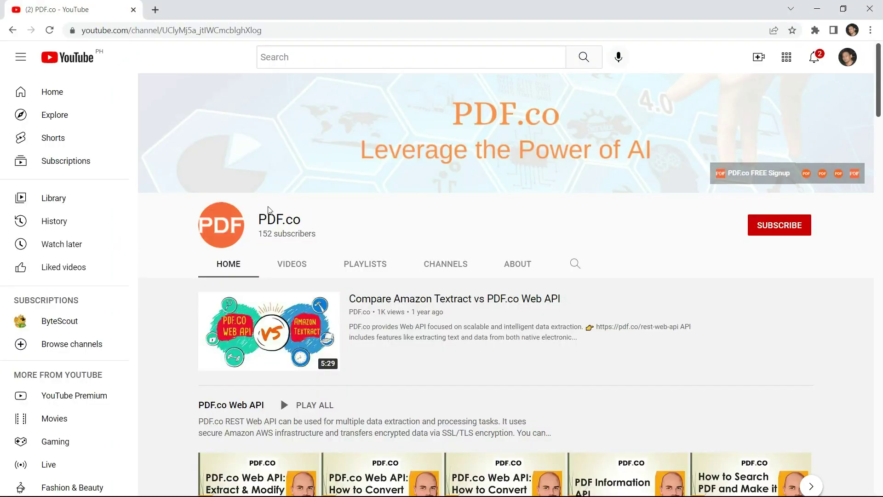
{"action": "left_click_drag", "start_coordinate": [881, 79], "coordinate": [882, 252]}
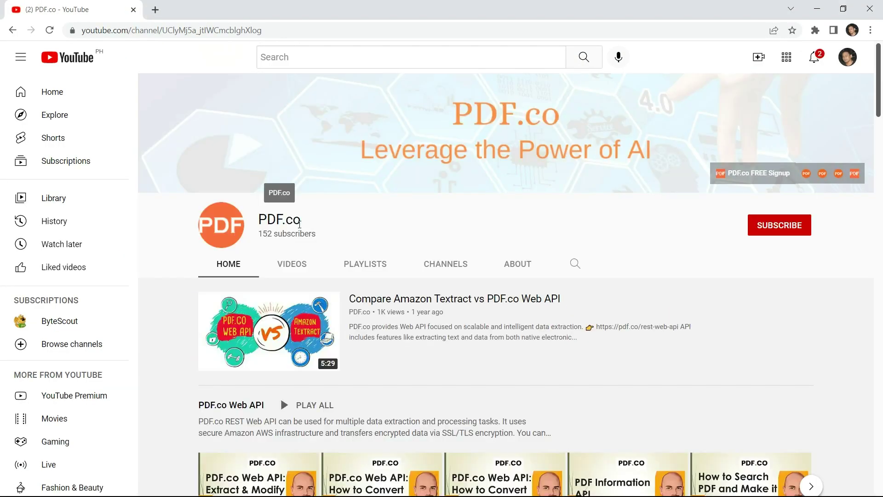
Subscribe to the PDF.co channel on YouTube and set its notifications to All.
{"action": "left_click", "coordinate": [790, 228]}
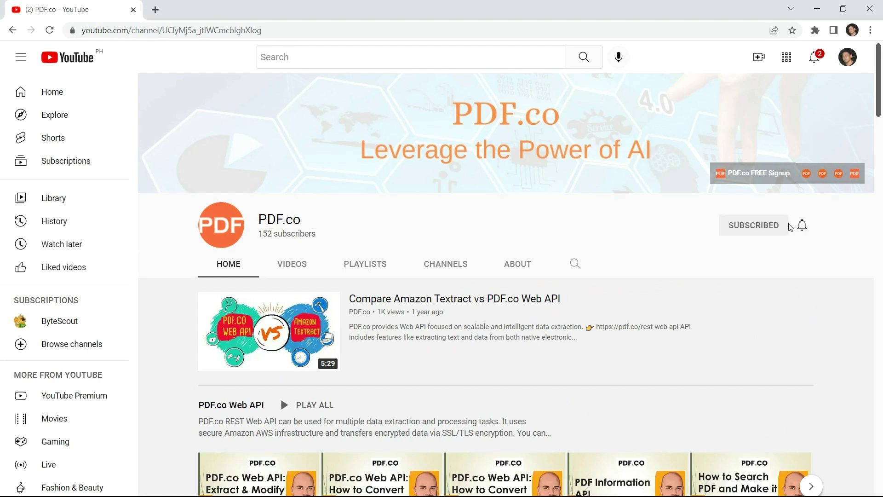
{"action": "left_click", "coordinate": [801, 226]}
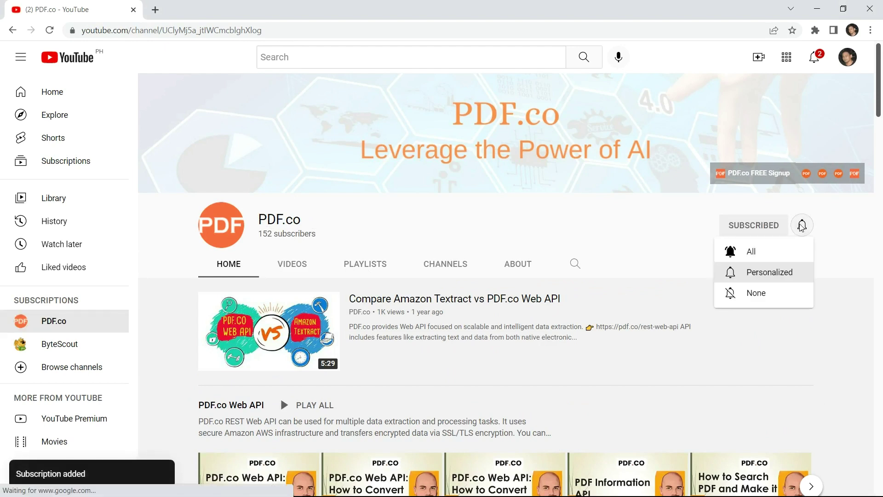
{"action": "left_click", "coordinate": [759, 253]}
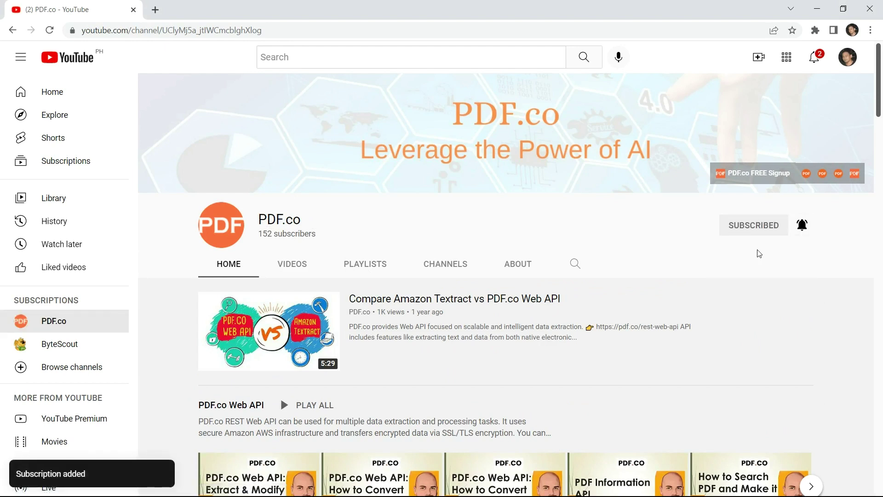